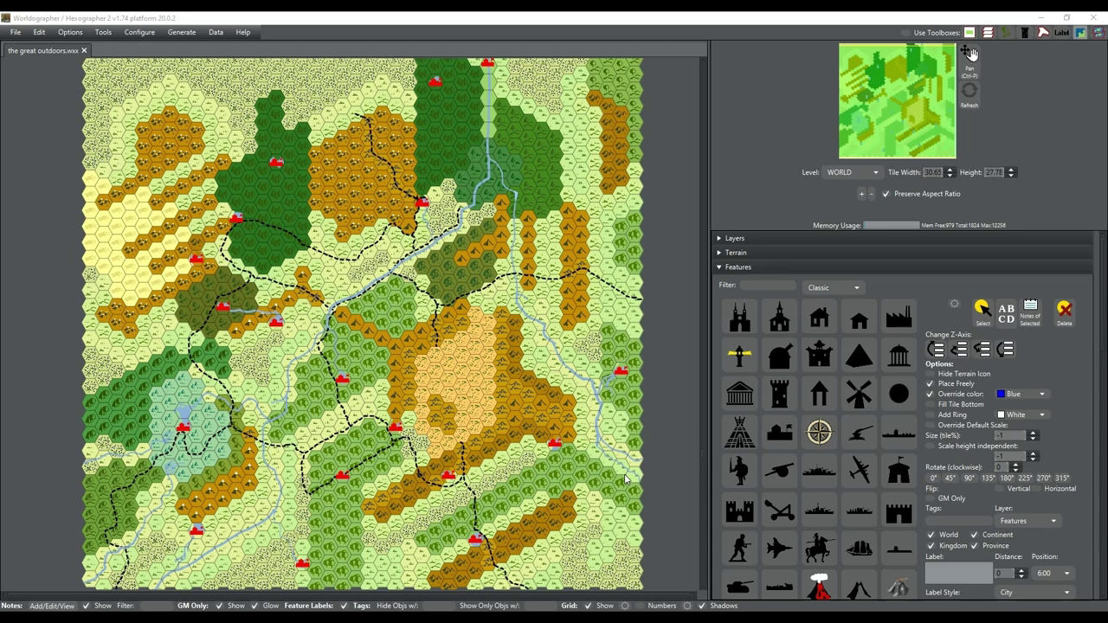
- With Place Freely off, place the blue stepped-tower feature in a hex on the map's west edge and another on its south edge
left_click(16, 32)
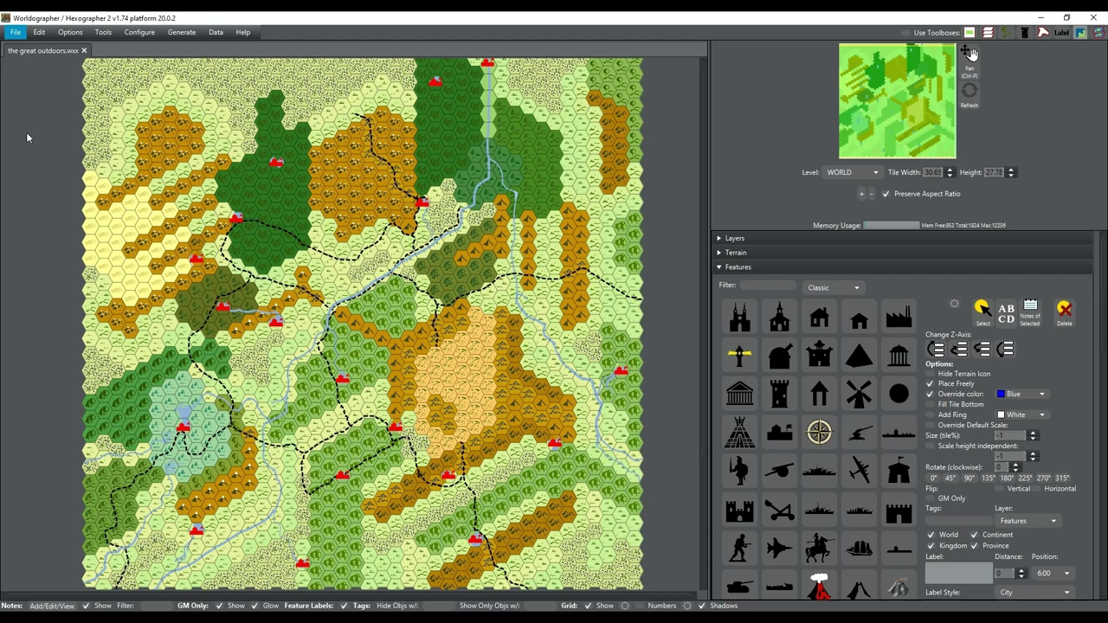
left_click(898, 394)
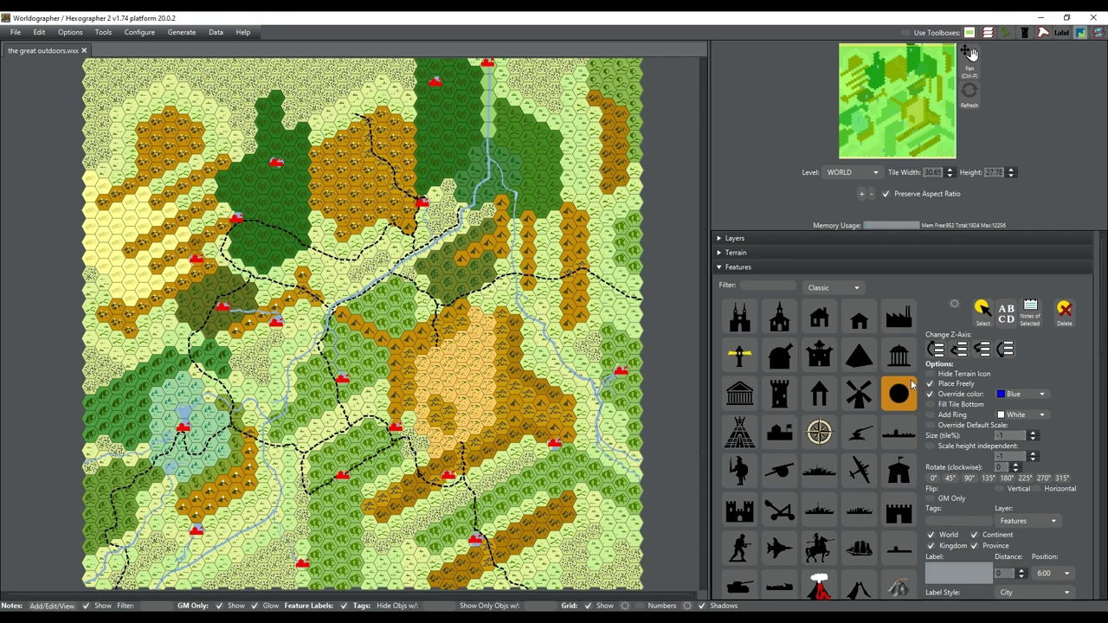
left_click(735, 426)
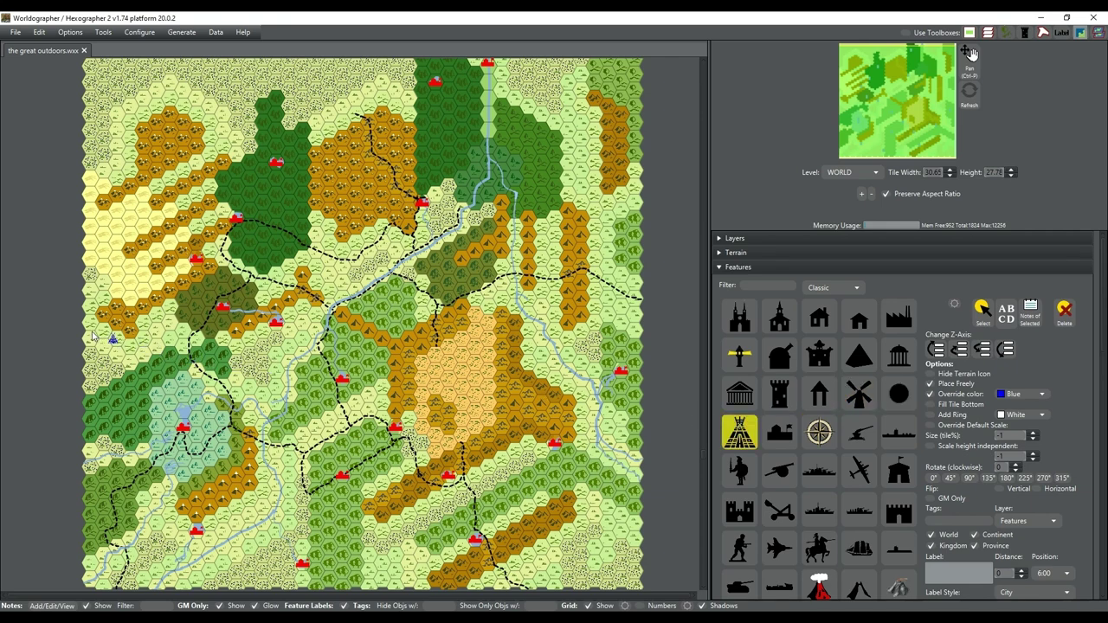
left_click(931, 384)
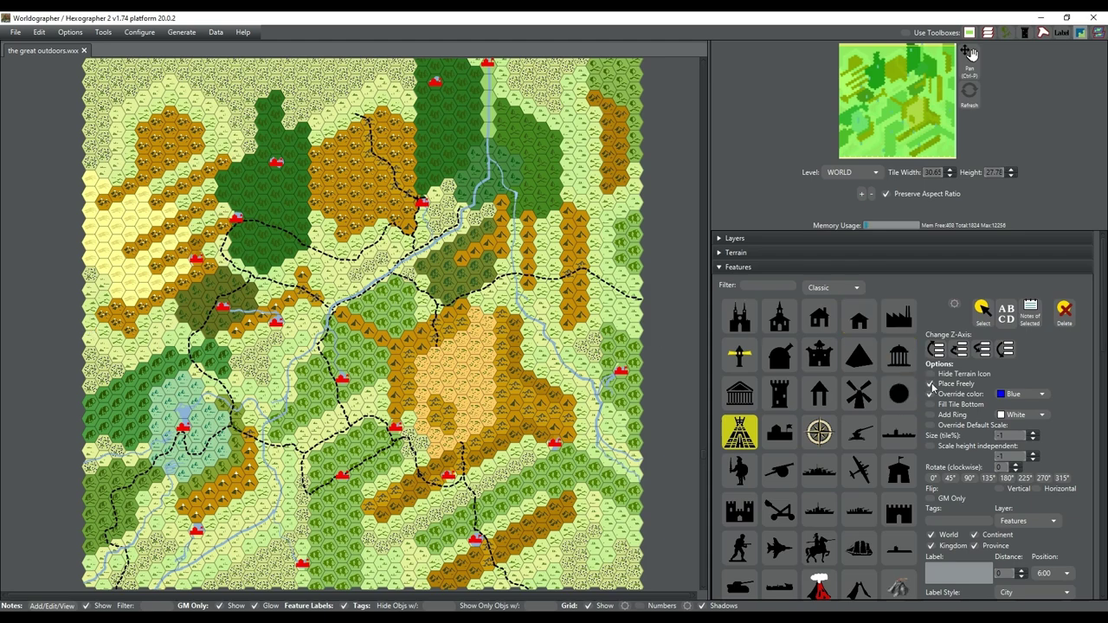
left_click(97, 330)
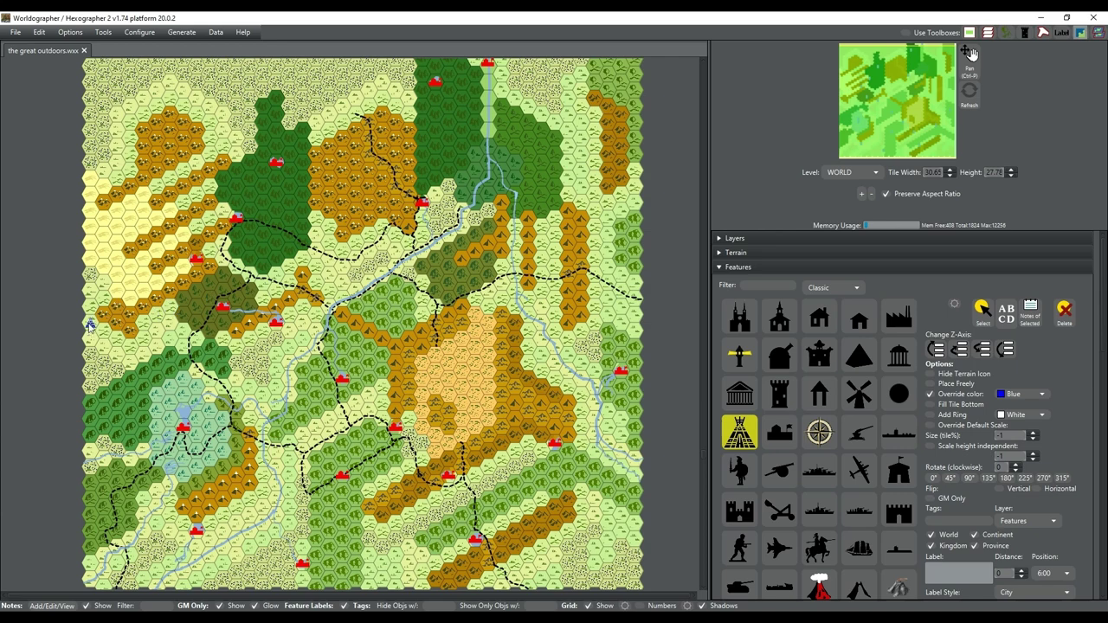
left_click(354, 581)
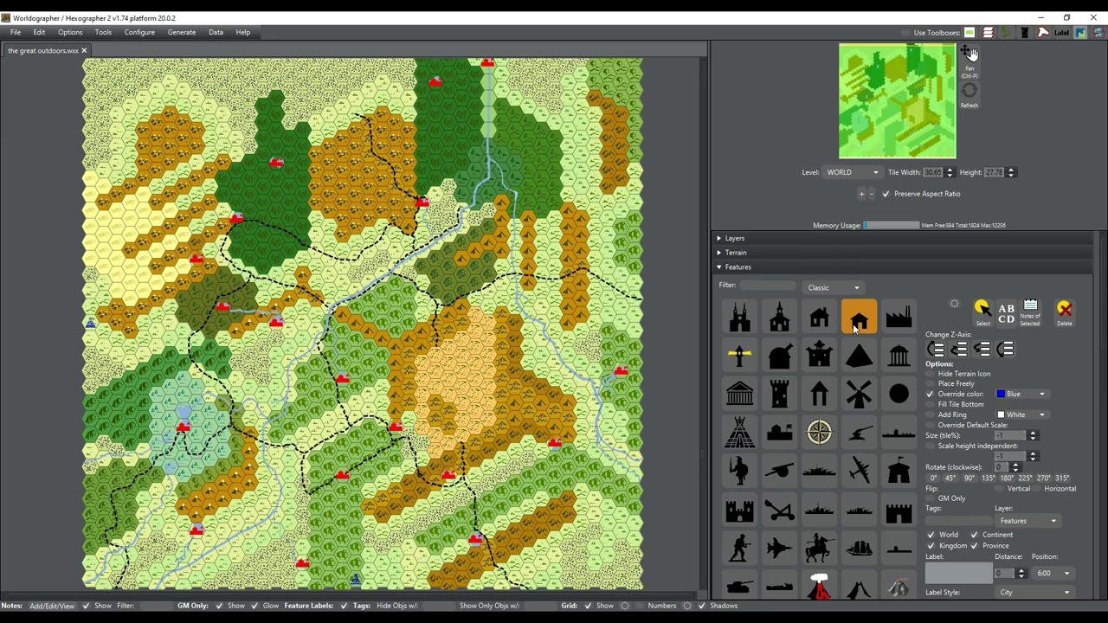
- Place a small blue house without a chimney on the map's northern edge, above the northern mountain block
left_click(855, 322)
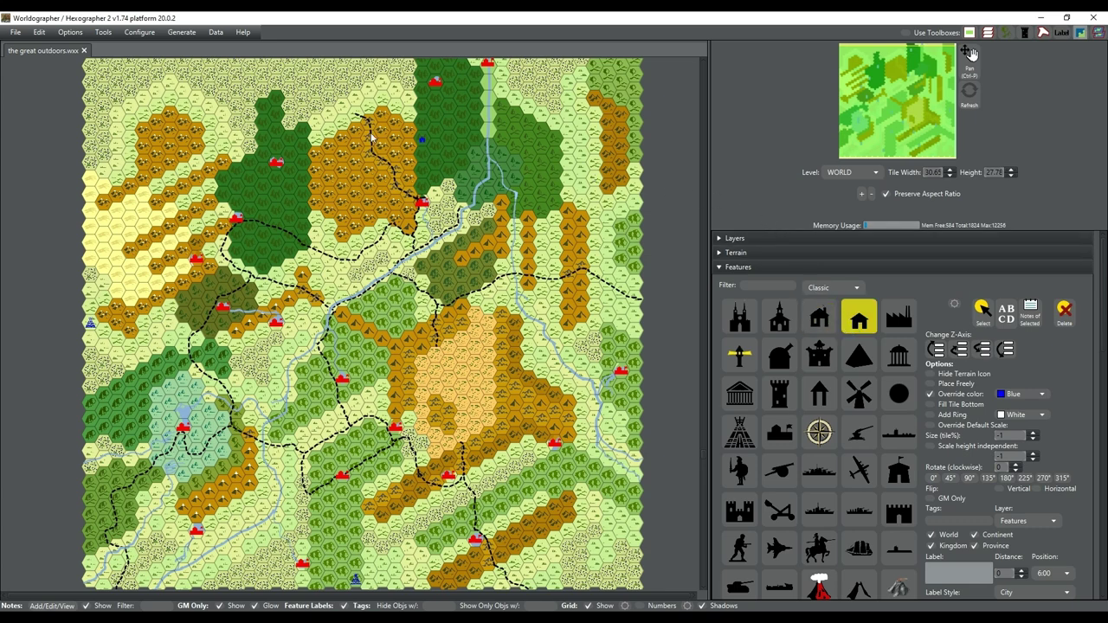
left_click(368, 62)
left_click_drag(897, 107, 896, 98)
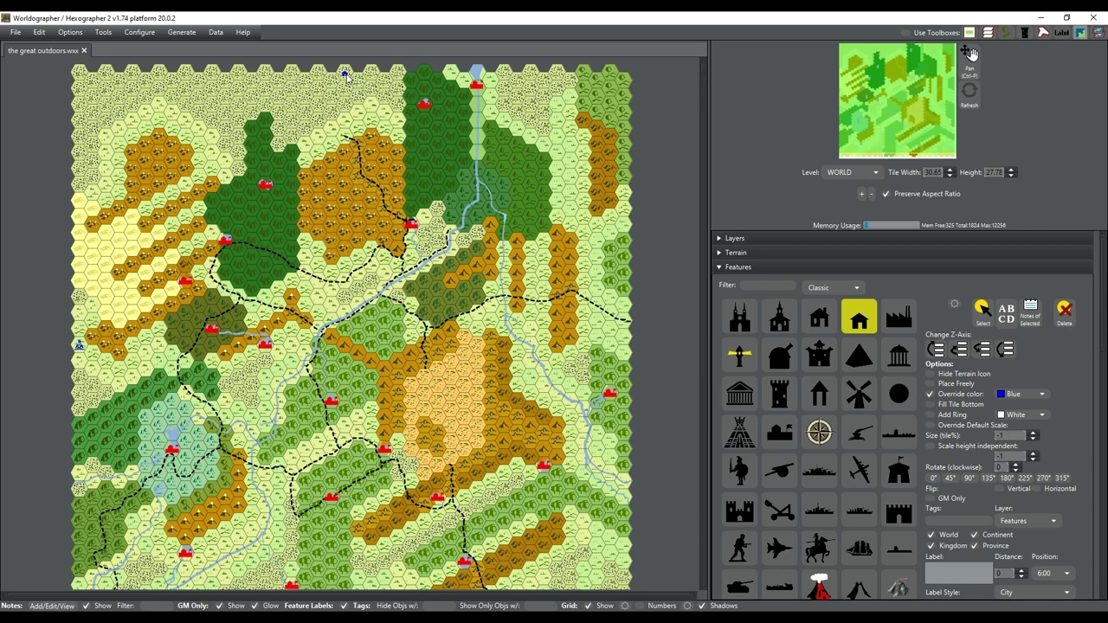
left_click(356, 83)
left_click_drag(355, 83, 354, 95)
left_click(866, 331)
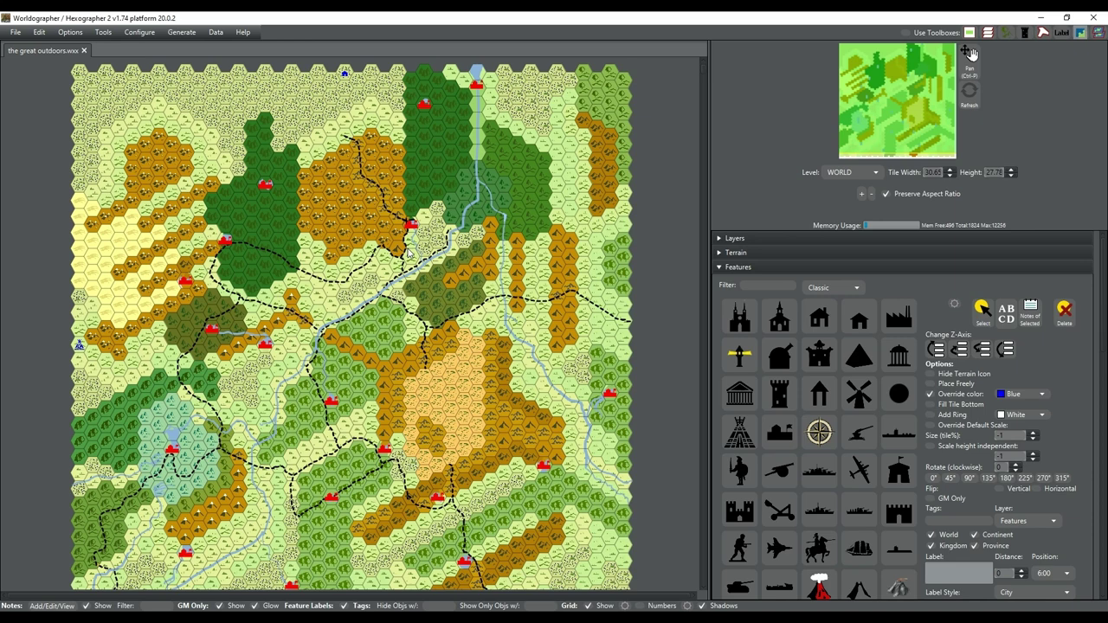
- Paint scattered patches of Desert Cactus Hvy terrain in and around the central desert
left_click(769, 255)
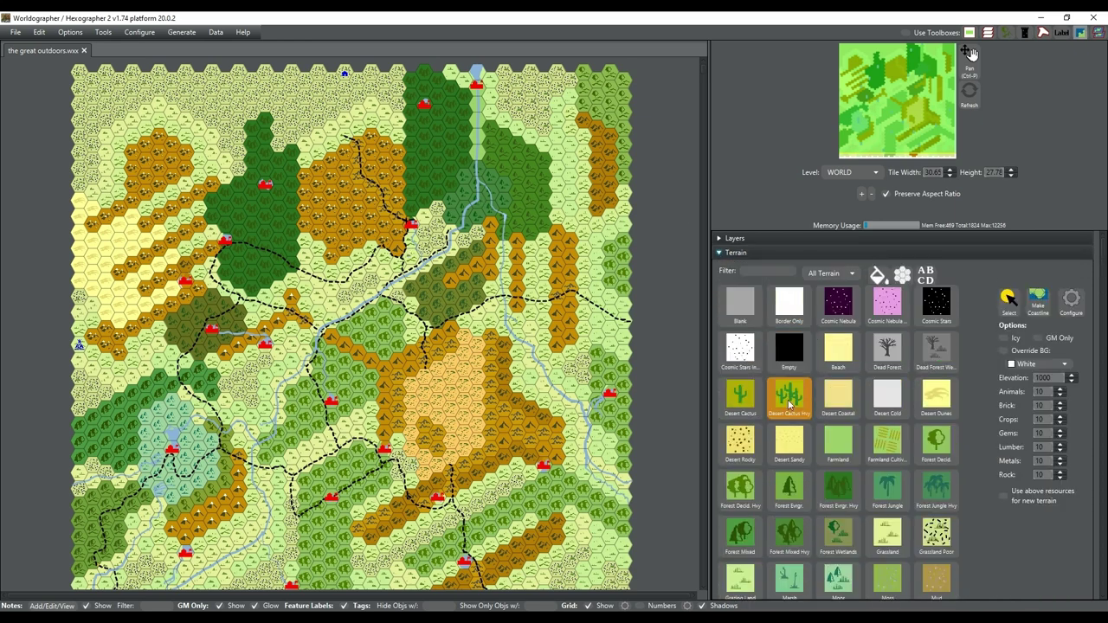
left_click(789, 400)
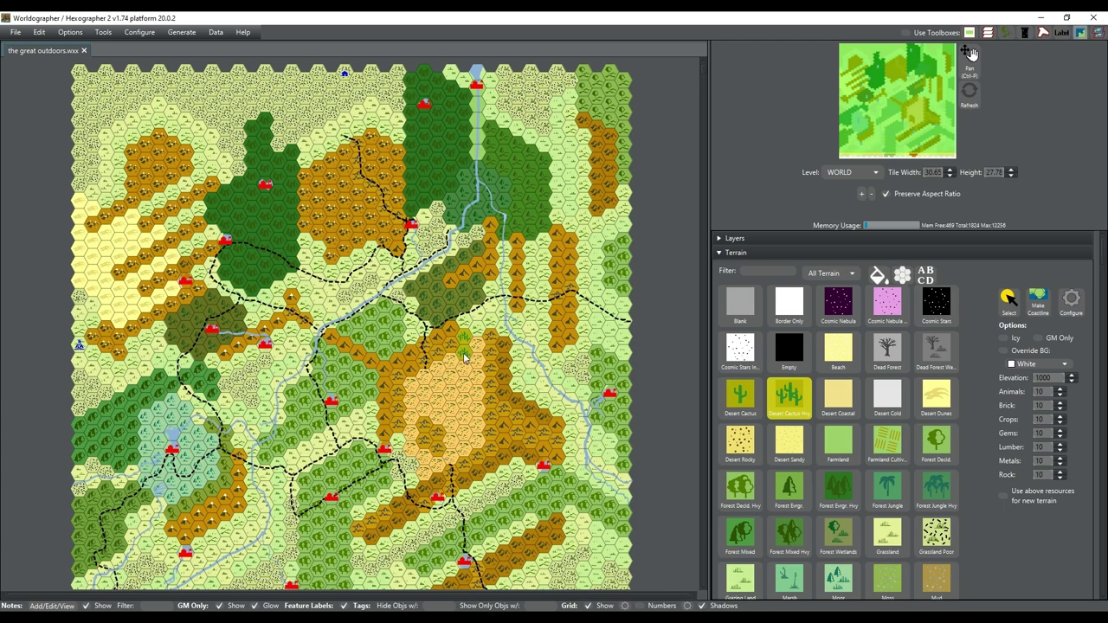
left_click_drag(463, 356, 464, 374)
left_click_drag(422, 417, 454, 428)
left_click(424, 466)
left_click_drag(414, 394, 416, 390)
- Paint Desert Cactus terrain around the heavy cactus patches and Desert Rocky on the remaining central desert hexes
right_click(740, 397)
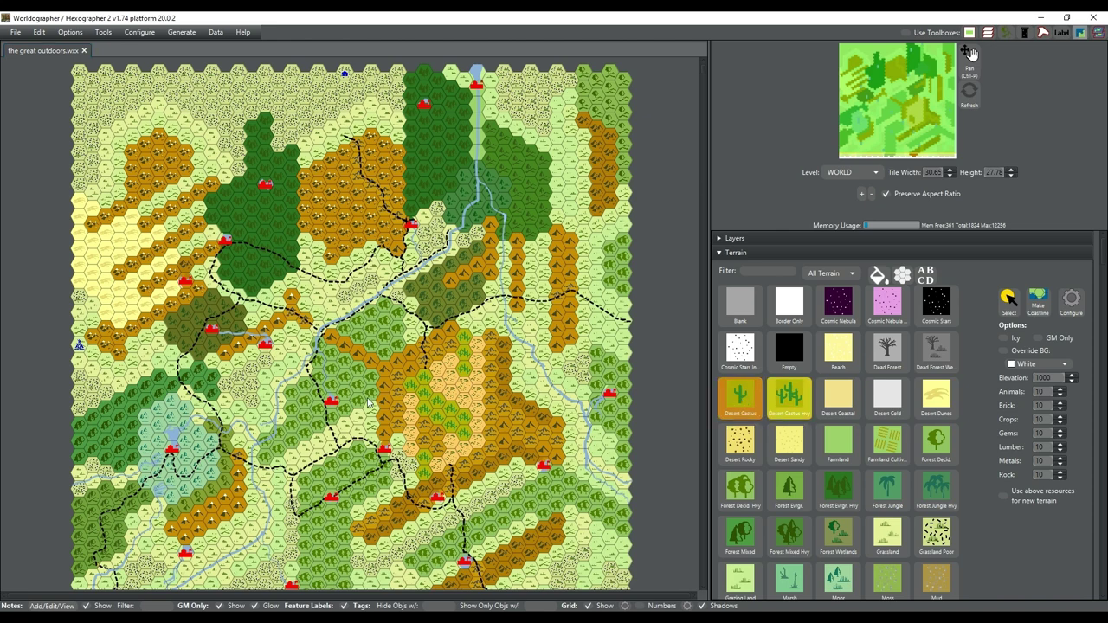
left_click(412, 414)
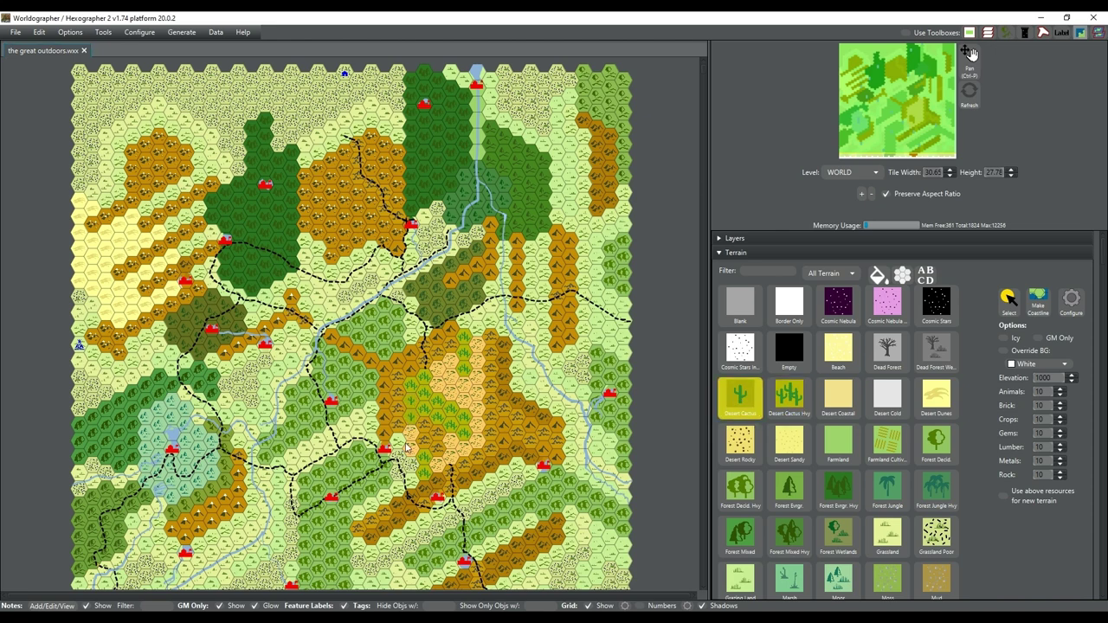
mouse_move(407, 448)
left_mouse_down()
mouse_move(447, 467)
mouse_move(479, 355)
mouse_move(451, 379)
mouse_move(453, 396)
left_mouse_up()
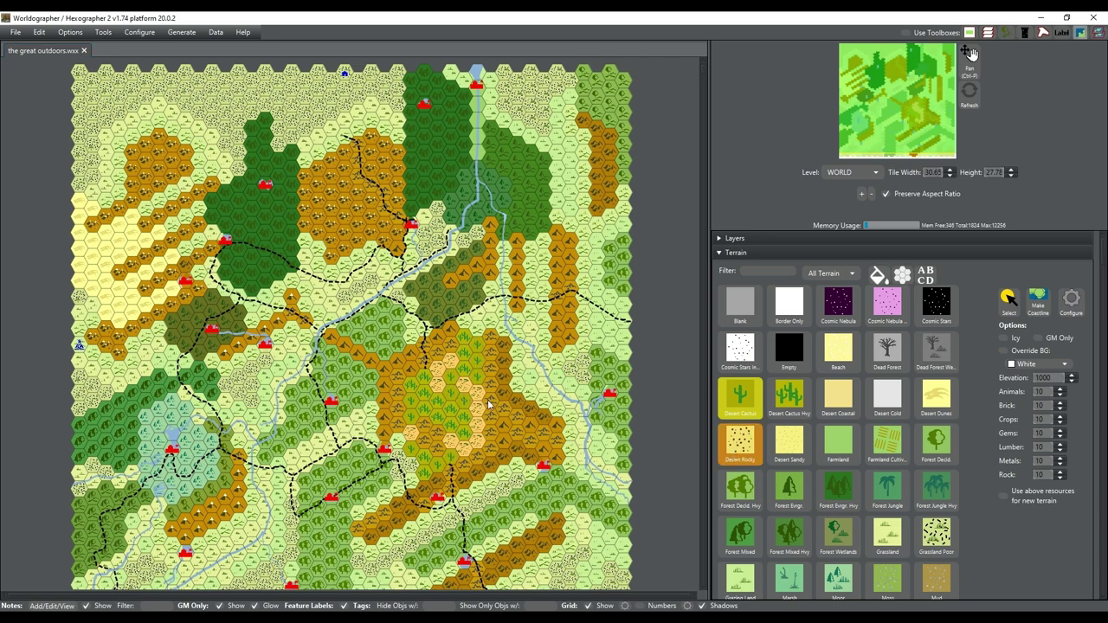
left_click(740, 441)
mouse_move(478, 405)
left_mouse_down()
mouse_move(467, 389)
mouse_move(443, 392)
left_mouse_up()
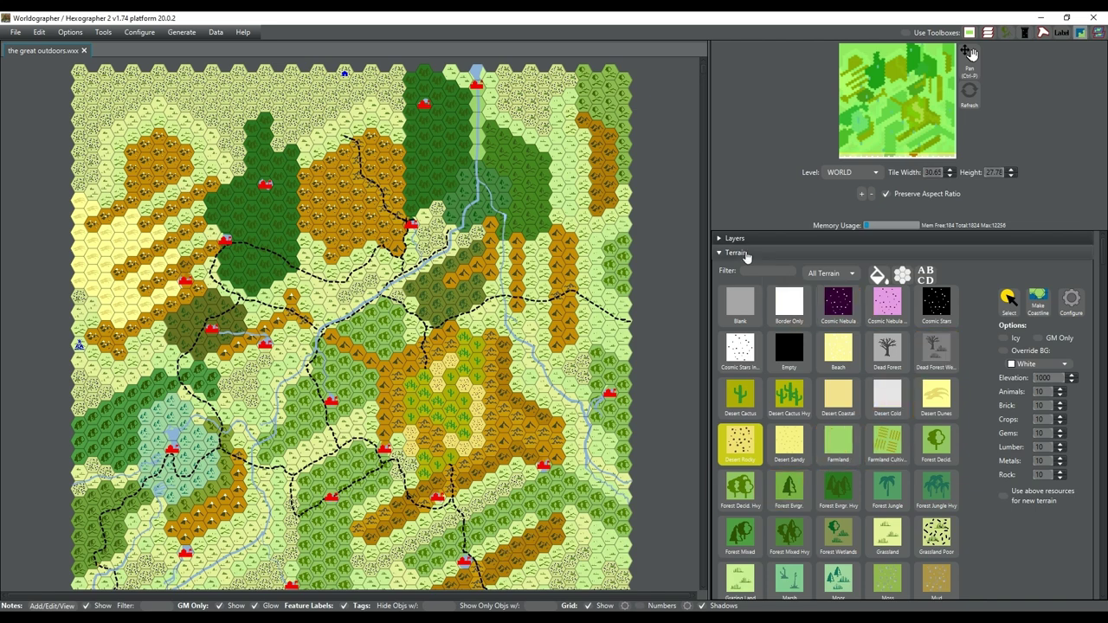
- Place blue chimneyed houses in the central forest, in the grassland south of it, and at the road's end on the east edge
left_click(736, 253)
left_click(750, 268)
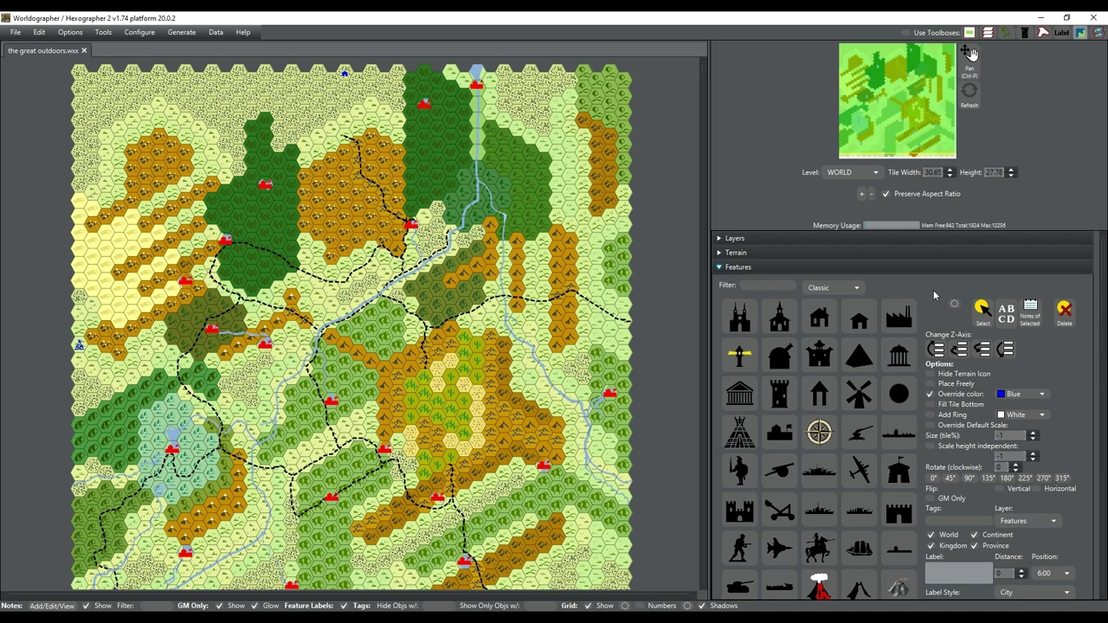
left_click(822, 325)
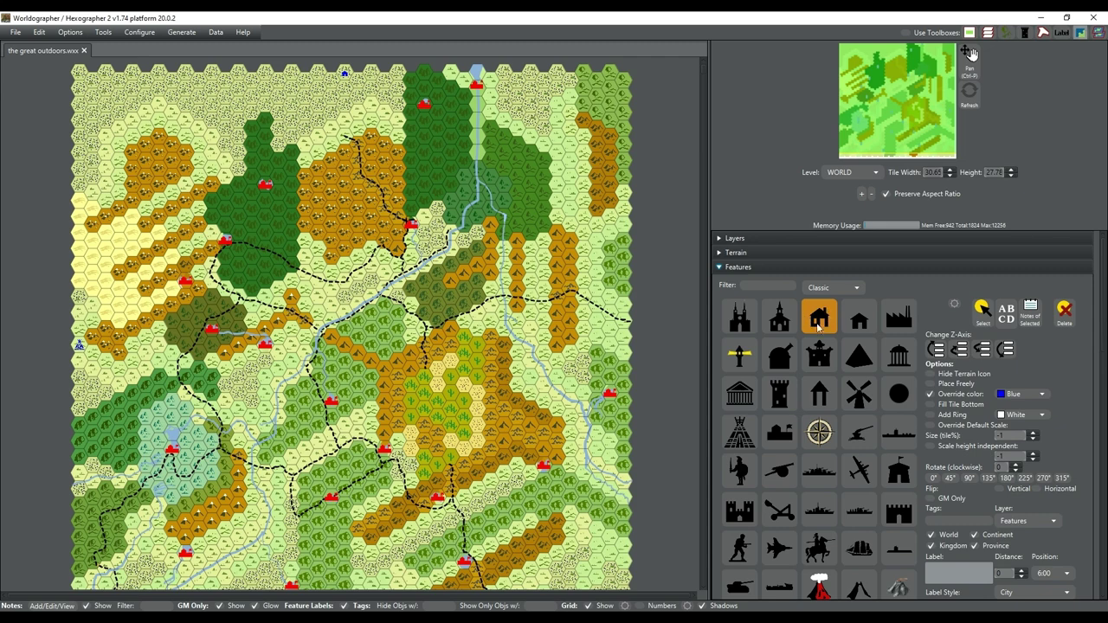
left_click(858, 318)
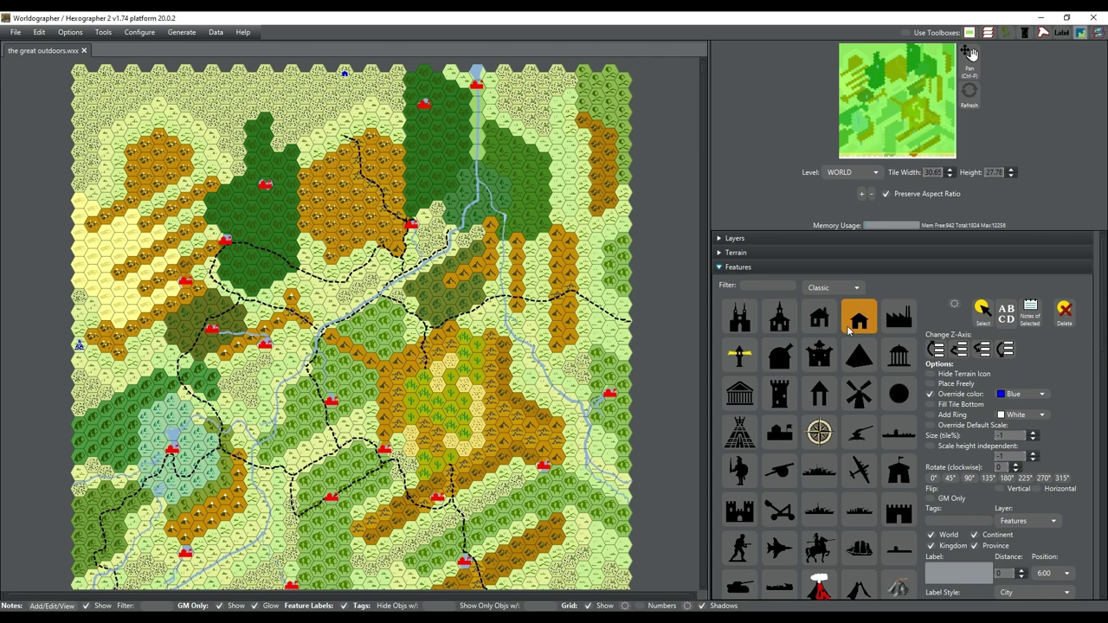
left_click(371, 411)
left_click(827, 325)
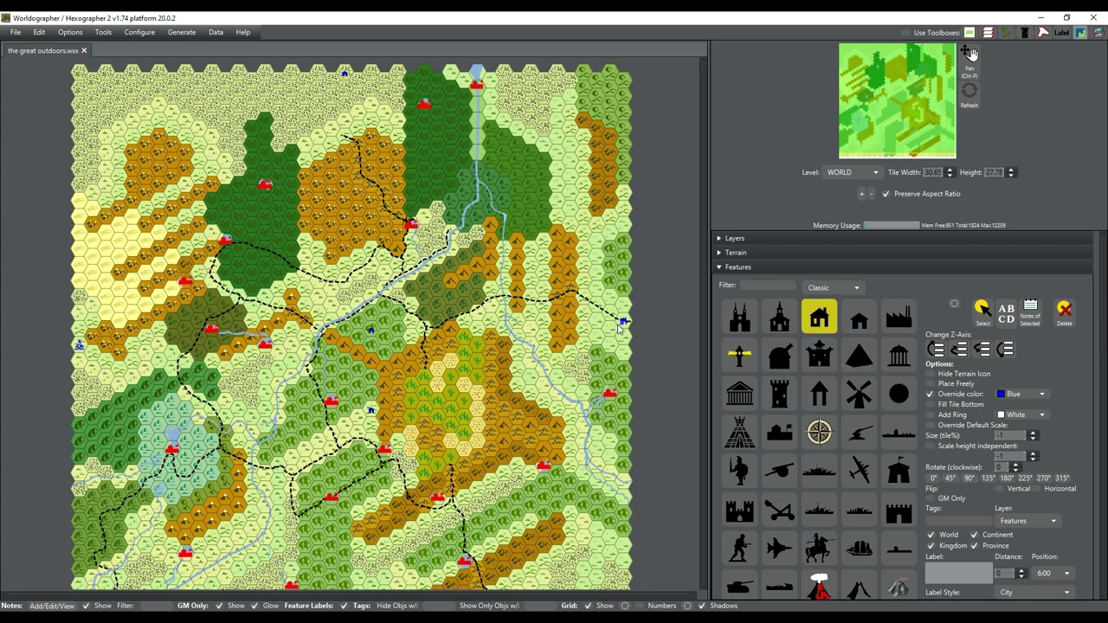
left_click(623, 322)
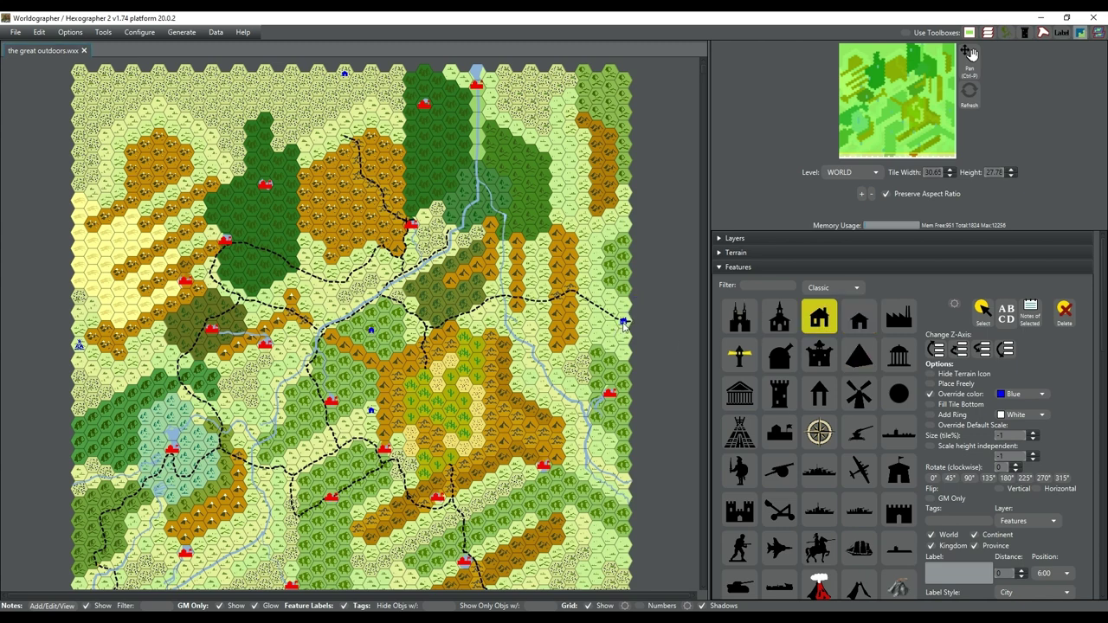
- Turn on Place Freely and place another blue chimneyed house beside the road south of the northern mountain block
left_click(931, 384)
left_click(931, 384)
left_click(930, 384)
left_click(372, 266)
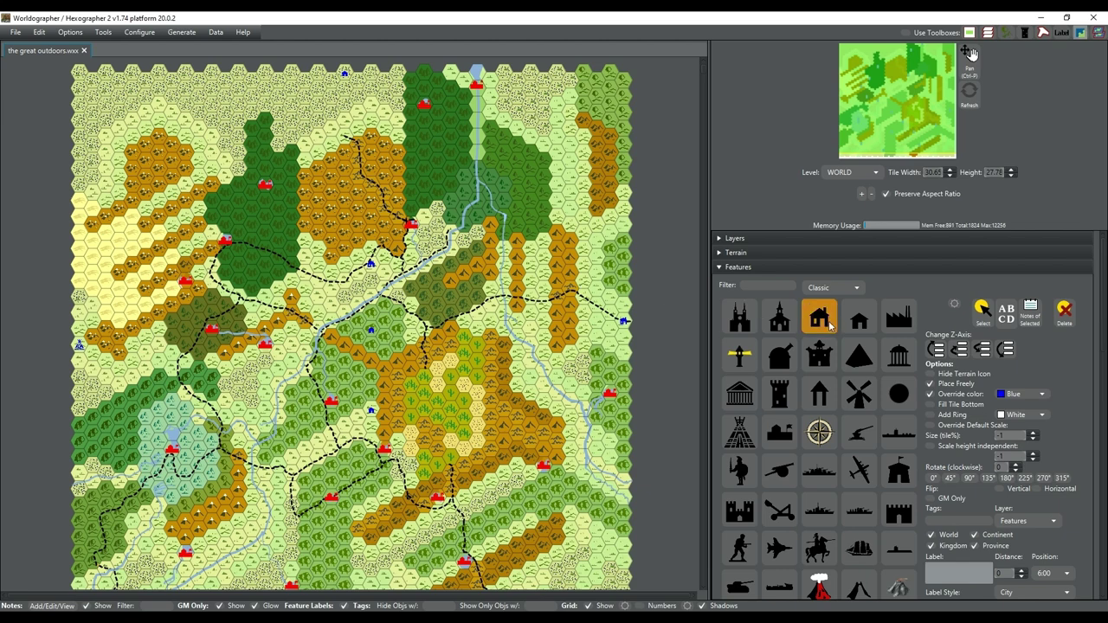
- Place the two-house village feature in blue at the road junction just north of the central desert
scroll(814, 428, "down", 3)
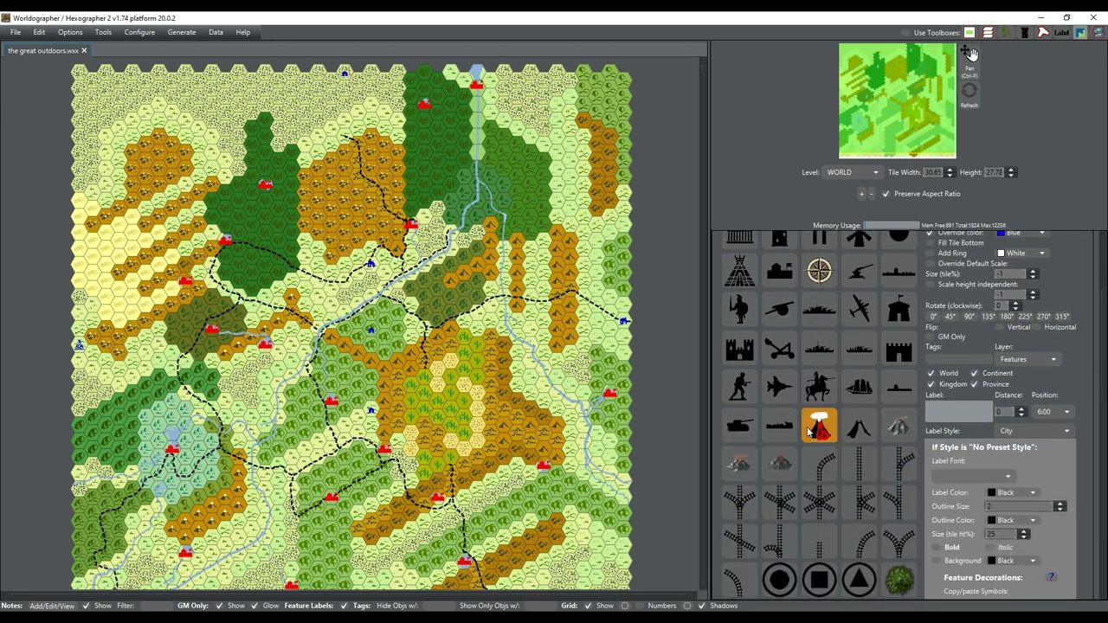
scroll(808, 431, "down", 5)
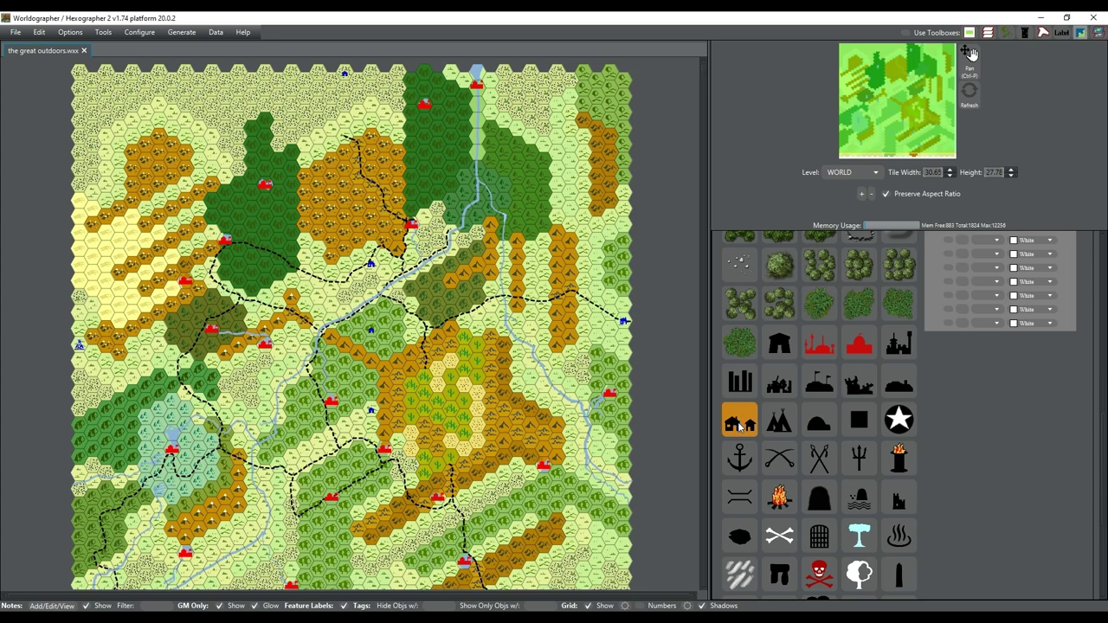
left_click(741, 424)
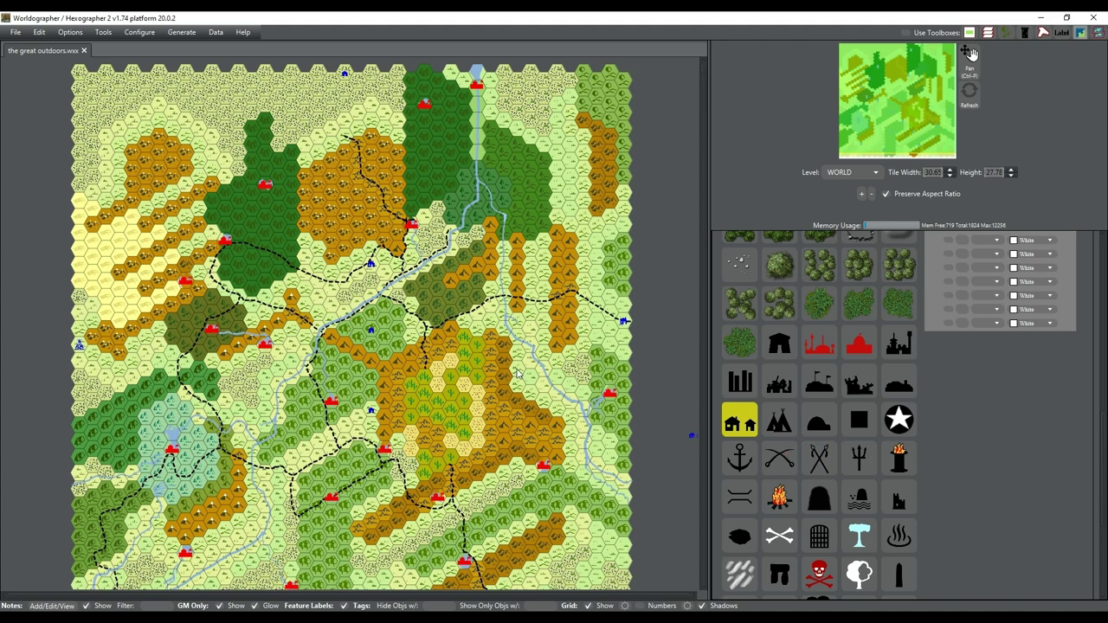
left_click_drag(416, 331, 424, 328)
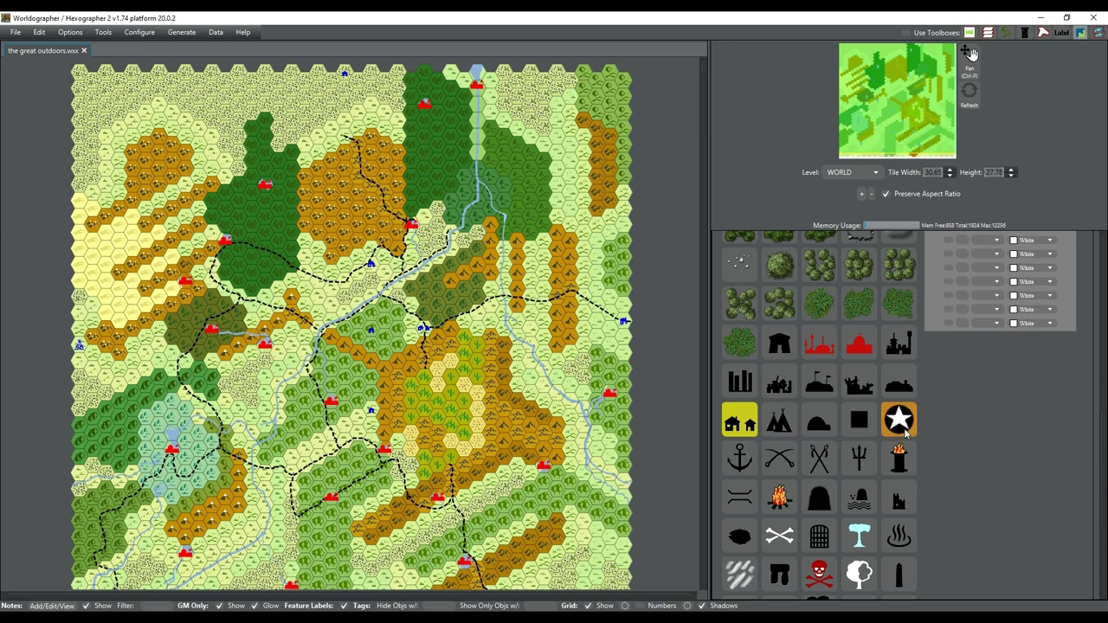
- Choose the compass rose feature, override its default scale with a size of 500, and turn off Override color
scroll(952, 447, "up", 5)
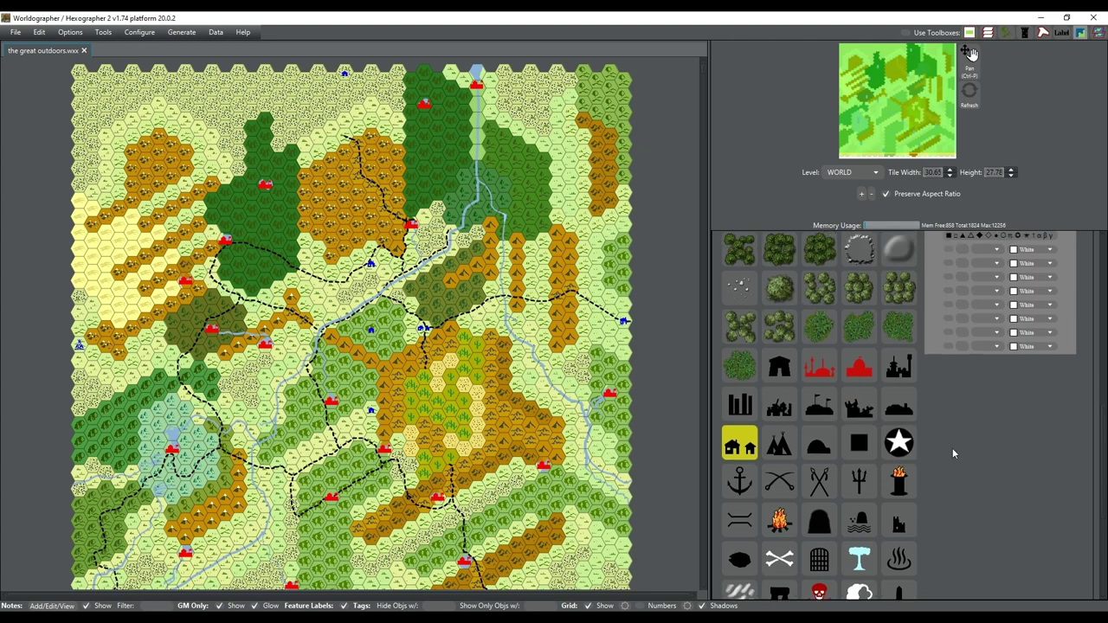
scroll(946, 450, "up", 6)
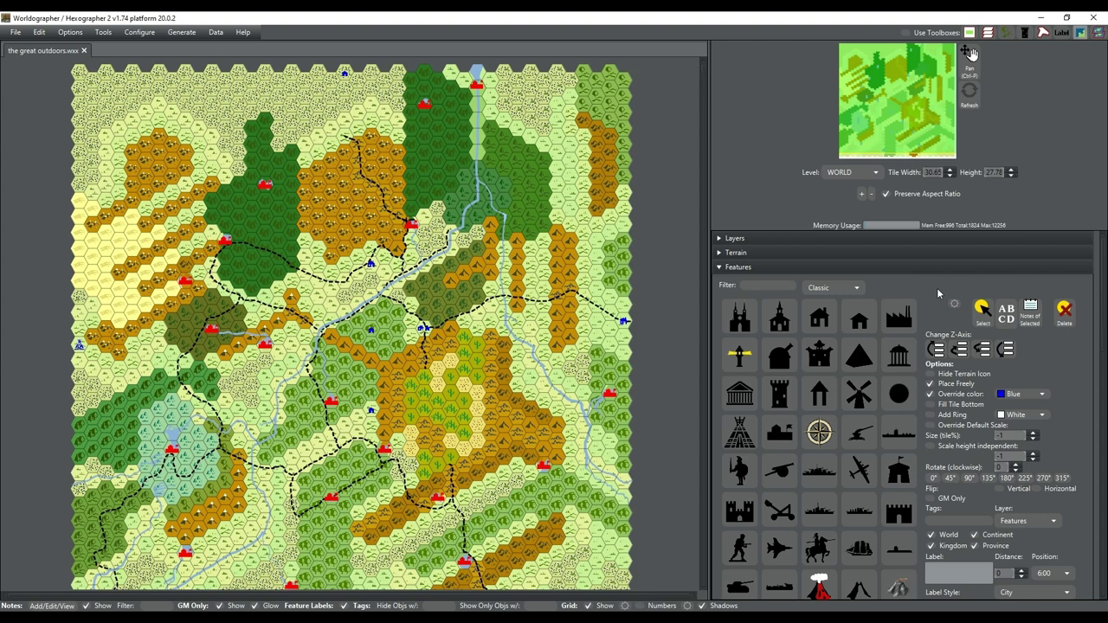
left_click(818, 437)
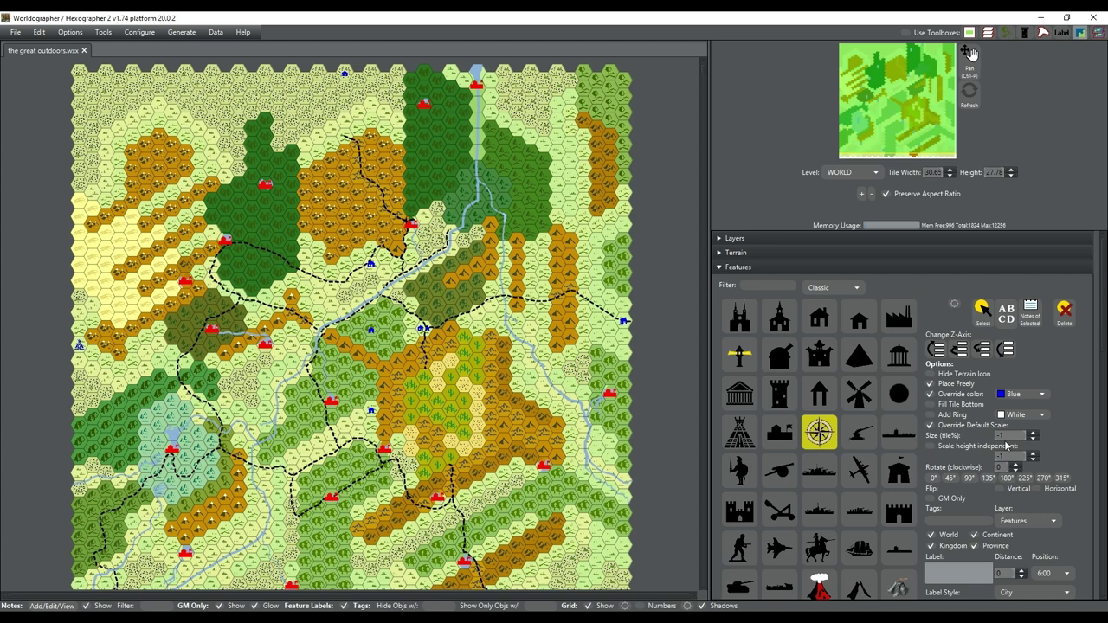
left_click(1030, 435)
type("15")
left_click(1033, 433)
left_click(1033, 433)
left_click(1033, 433)
left_click(949, 397)
double_click(1006, 436)
type("500")
- Try placing the enlarged compass rose near the map's northwest corner
left_click(294, 220)
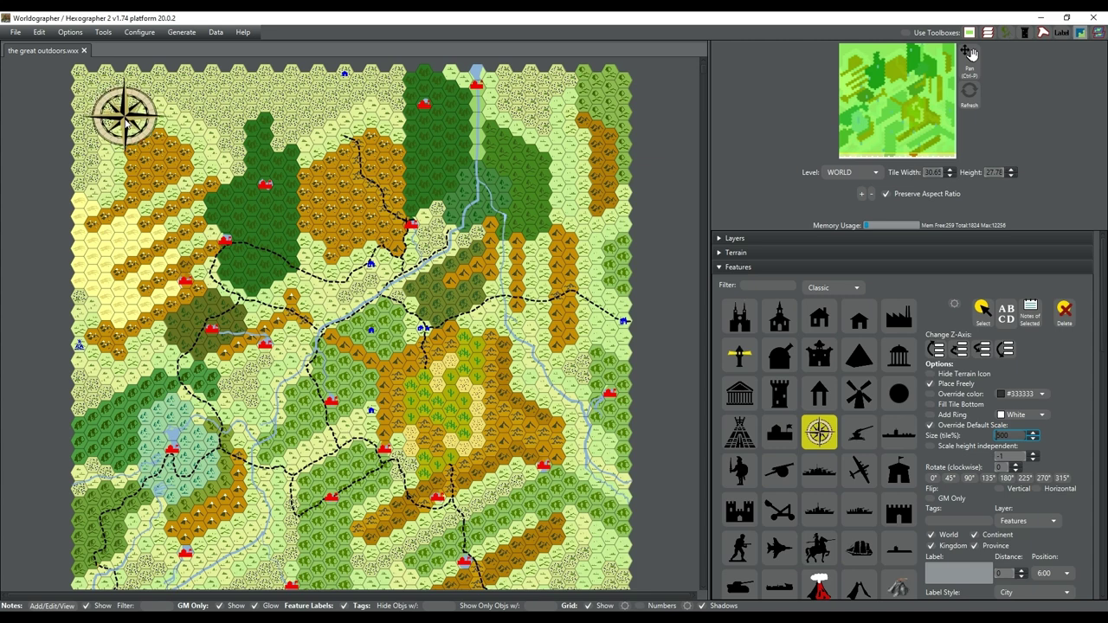
left_click(125, 123)
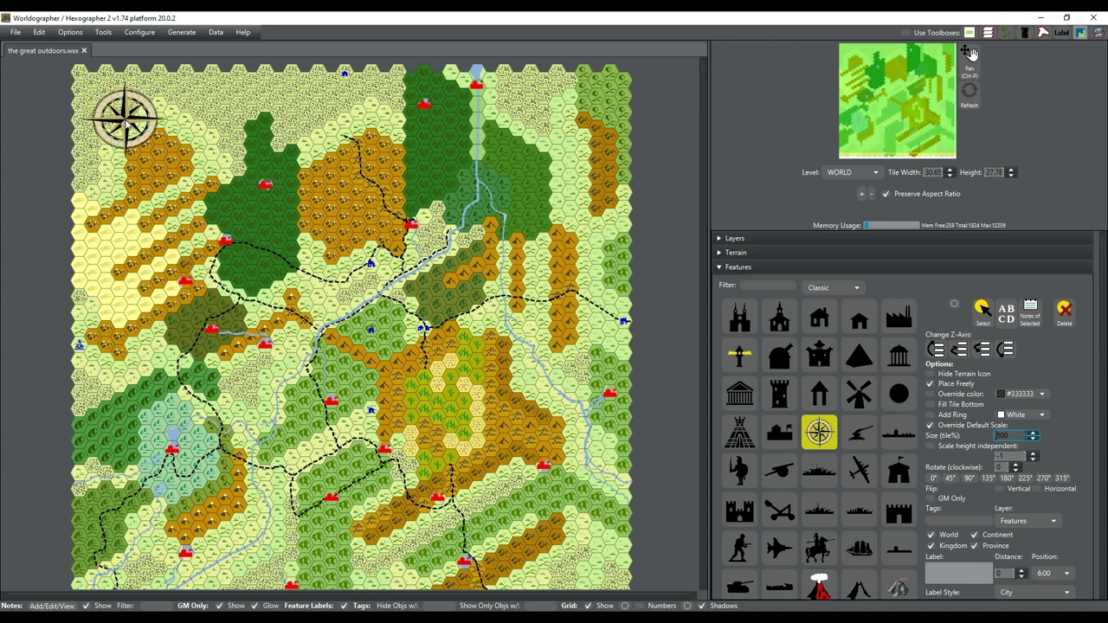
left_click_drag(126, 124, 118, 117)
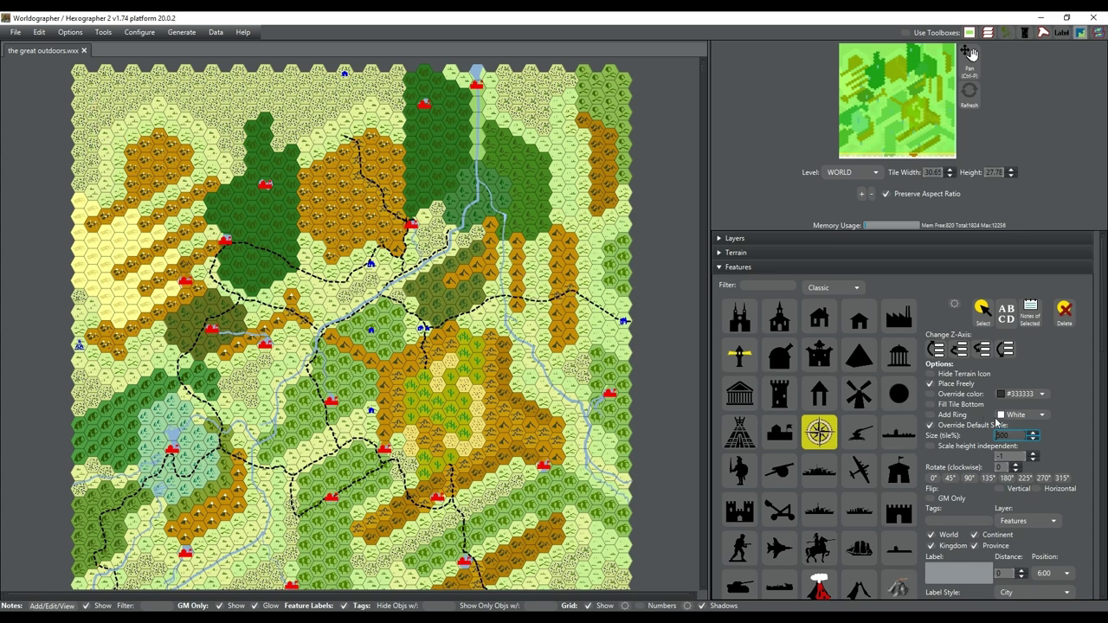
- Set the compass rose's size to 300, try it in the northwest corner, and stop placing features
double_click(1004, 436)
type("100")
left_click(106, 99)
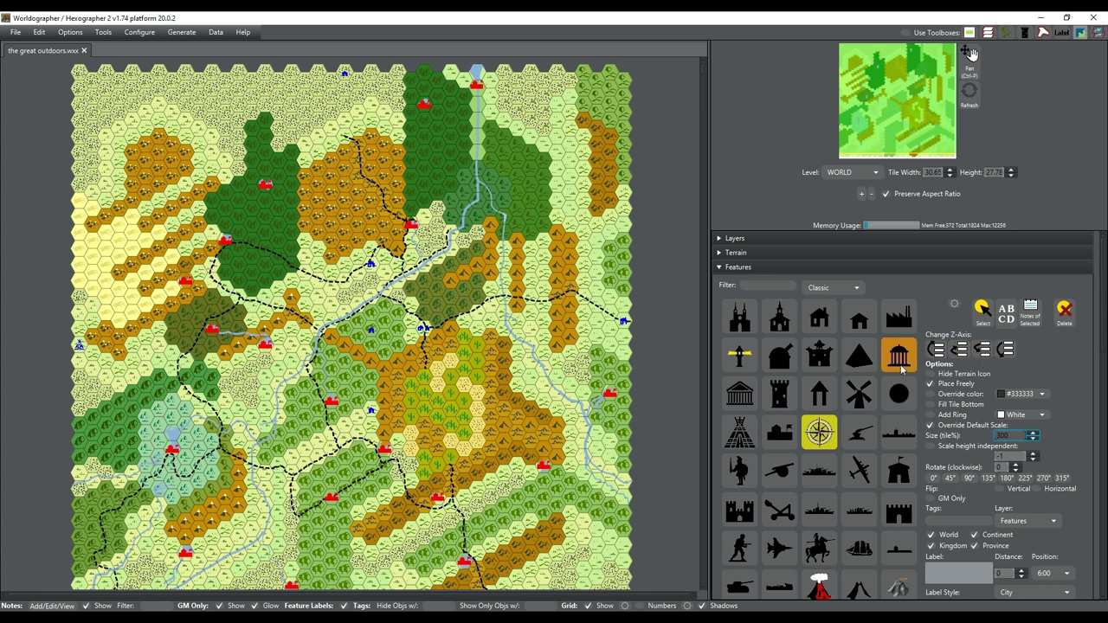
left_click(979, 317)
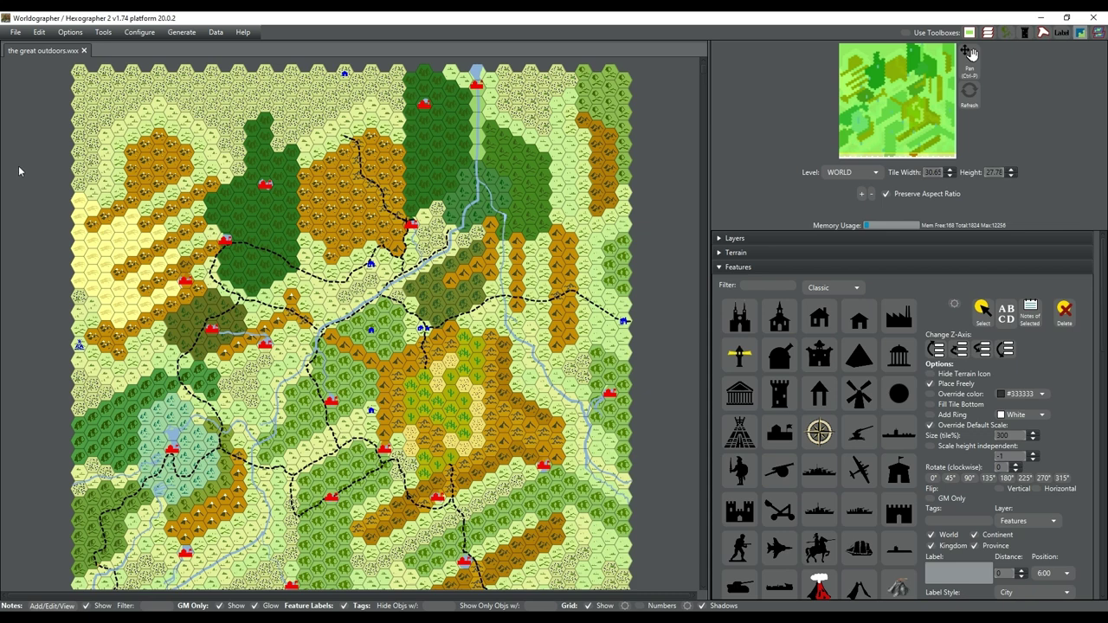
- Examine the repainted central desert and the newly placed houses and village up close
scroll(18, 168, "up", 1)
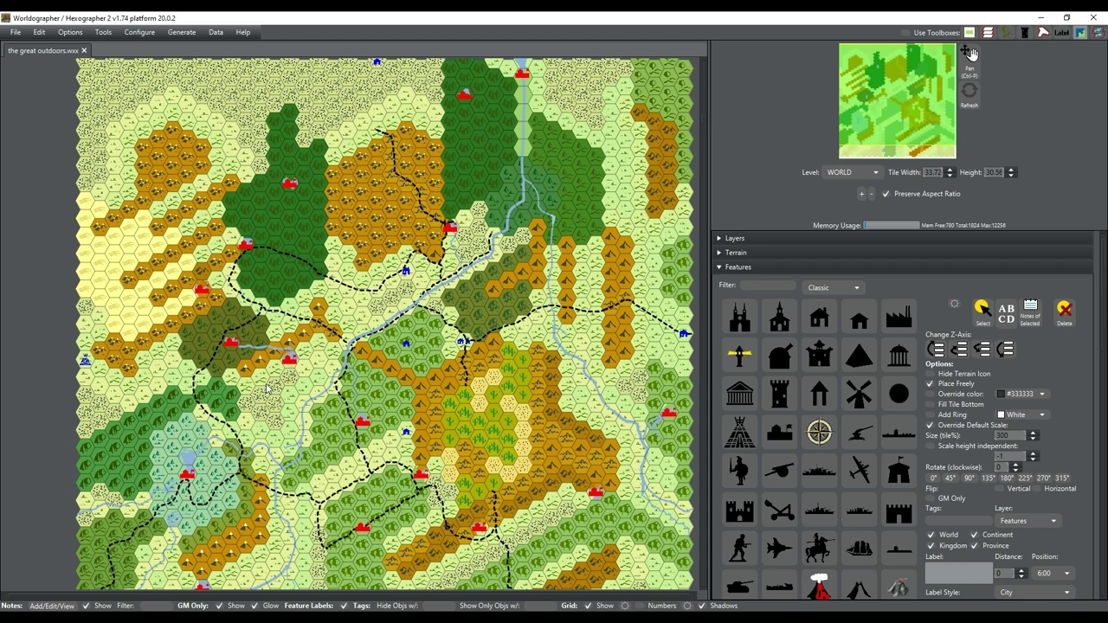
scroll(292, 374, "up", 2)
scroll(293, 374, "up", 4)
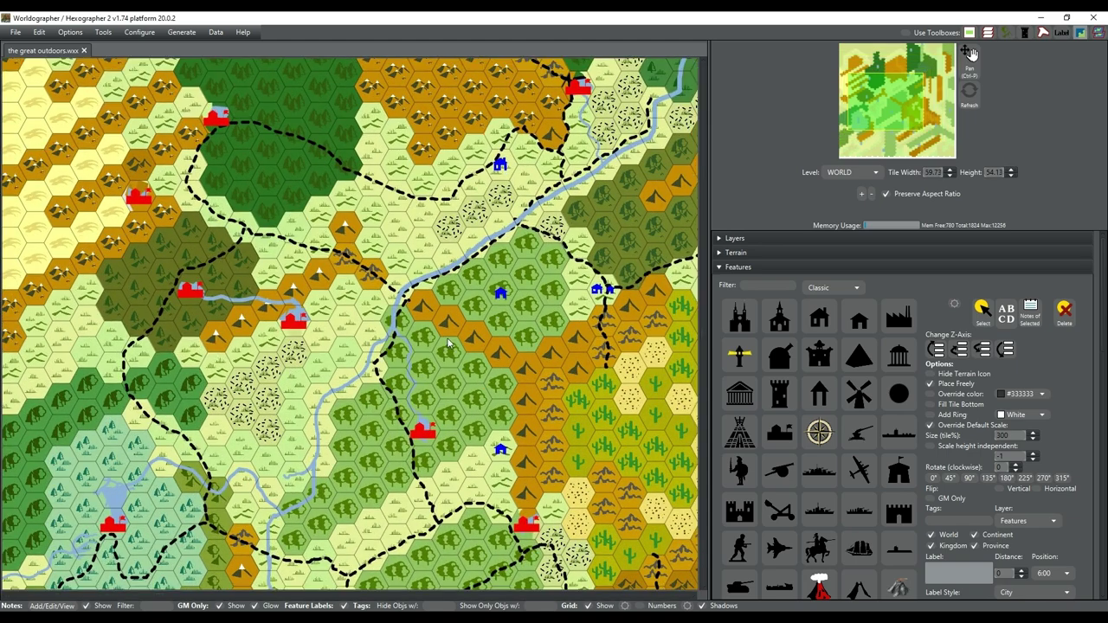
left_click_drag(864, 115, 910, 111)
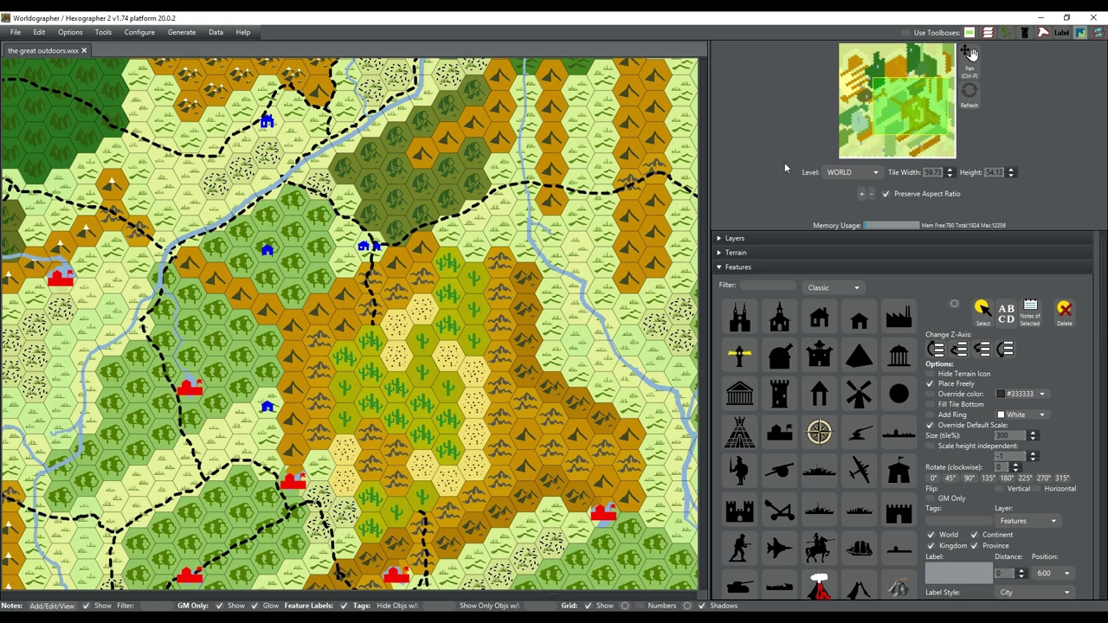